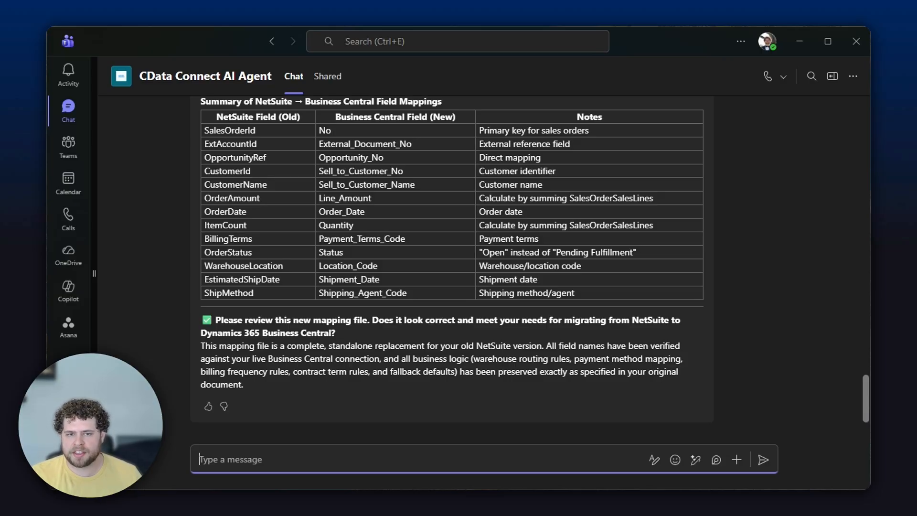
Review the agent's NetSuite to Business Central mapping document, including field mappings, warehouse routing, billing rules, fallback defaults and general notes.
scroll(452, 260, "up", 15)
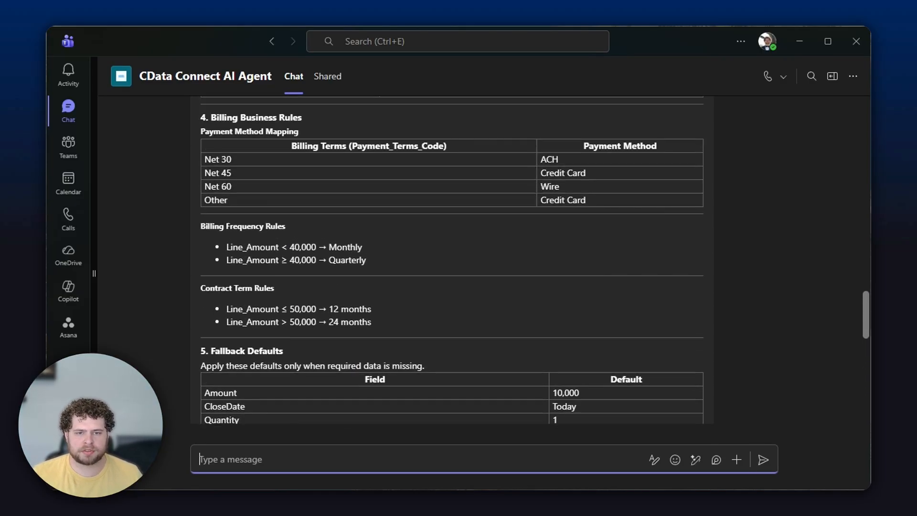
scroll(451, 260, "up", 20)
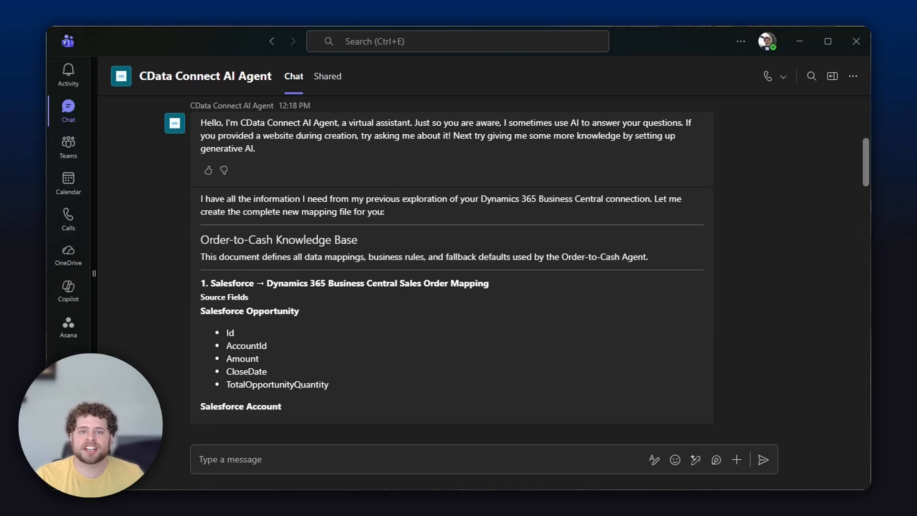
scroll(452, 260, "down", 6)
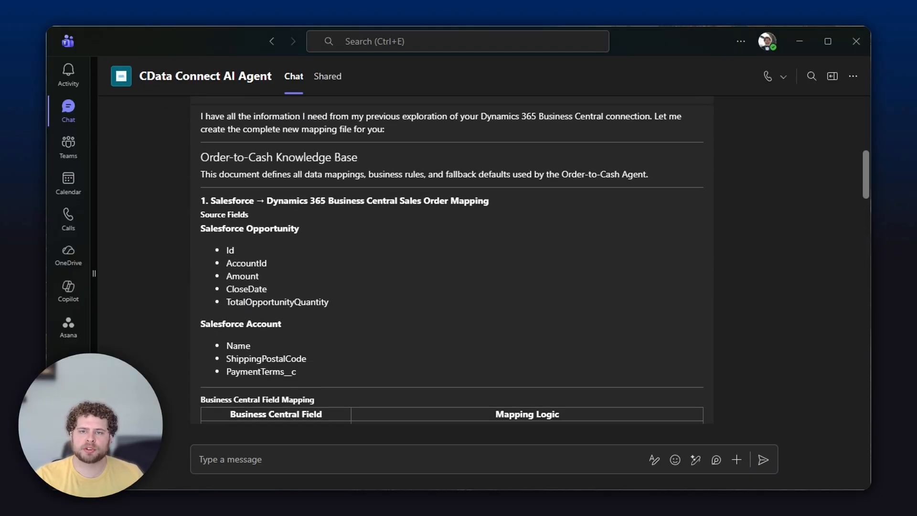
scroll(452, 260, "down", 5)
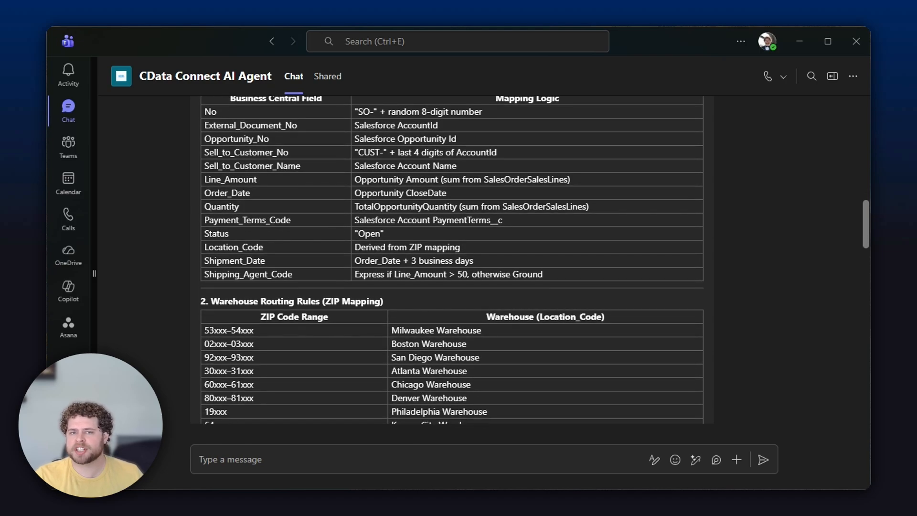
scroll(451, 261, "down", 5)
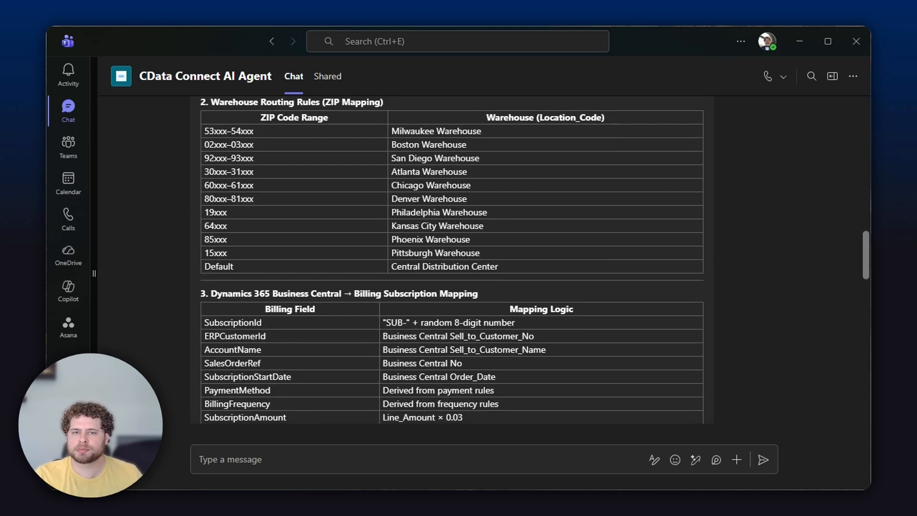
scroll(451, 260, "down", 5)
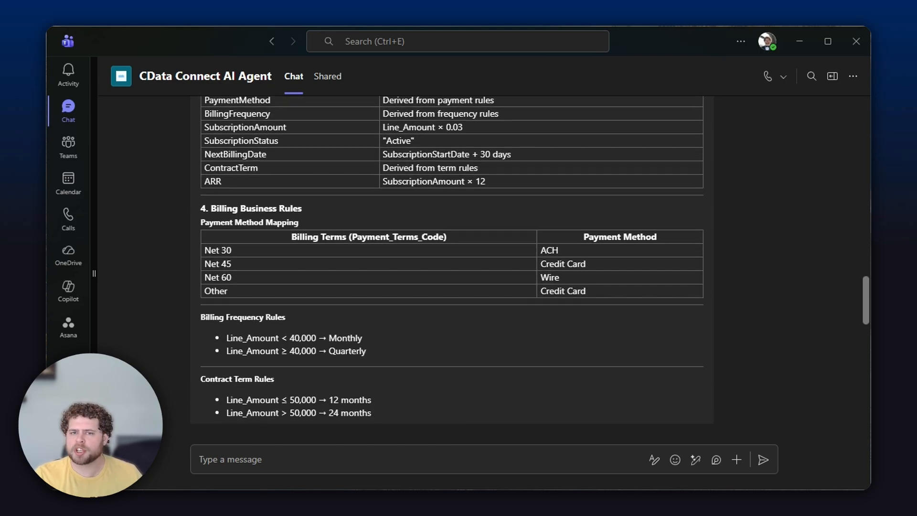
scroll(451, 261, "down", 5)
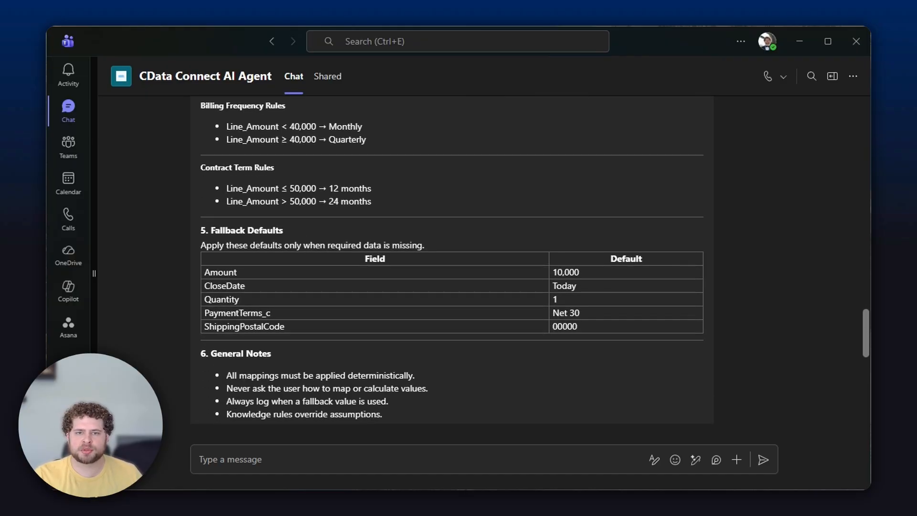
scroll(451, 260, "down", 4)
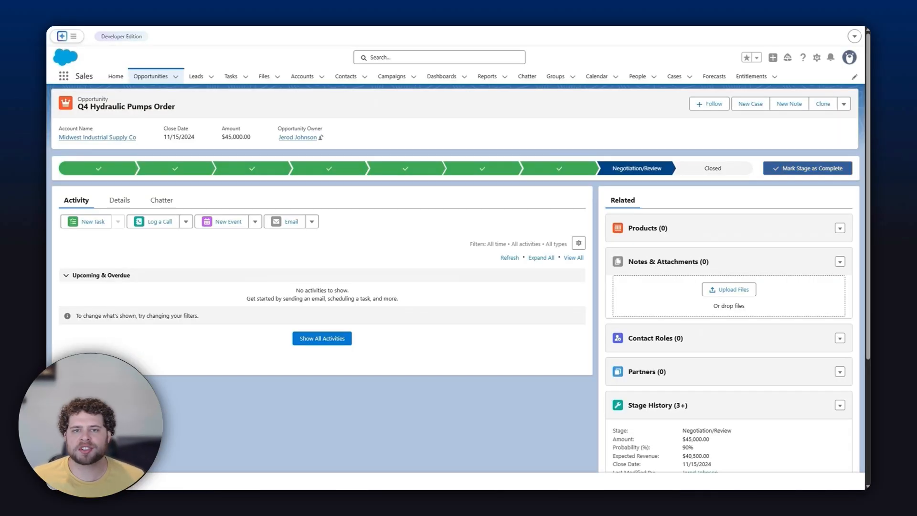
Switch to Salesforce, move the Q4 Hydraulic Pumps Order opportunity to Closed, choose its closed stage and save.
left_click(713, 168)
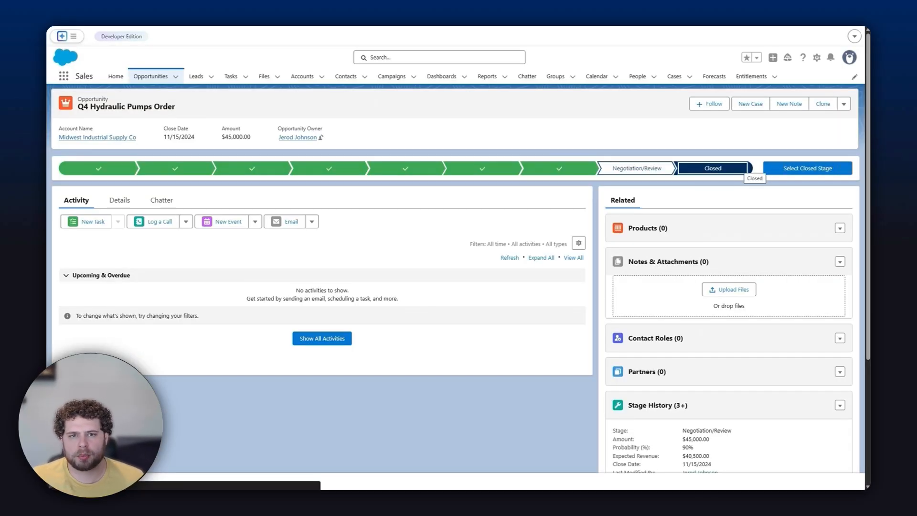
left_click(808, 168)
left_click(459, 256)
left_click(459, 278)
left_click(576, 292)
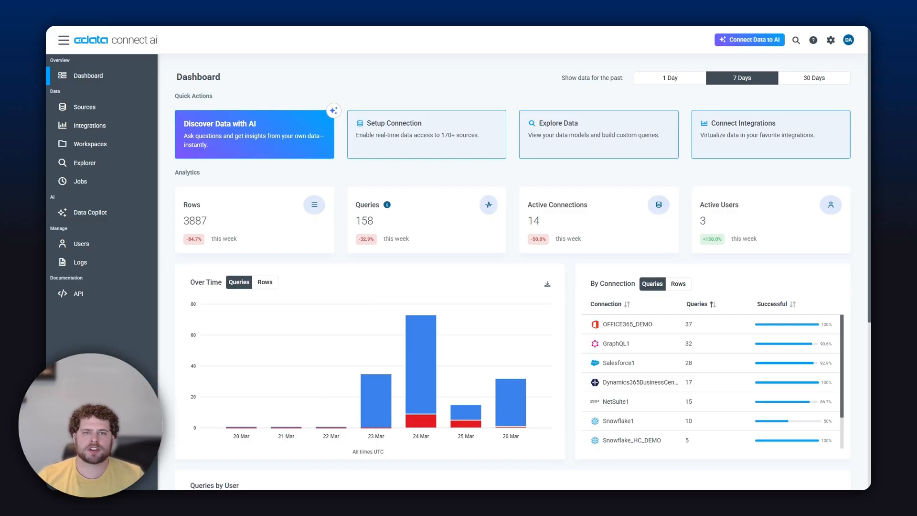
Switch to CData Connect AI, start adding a source connection and browse the catalog of available connectors.
left_click(85, 107)
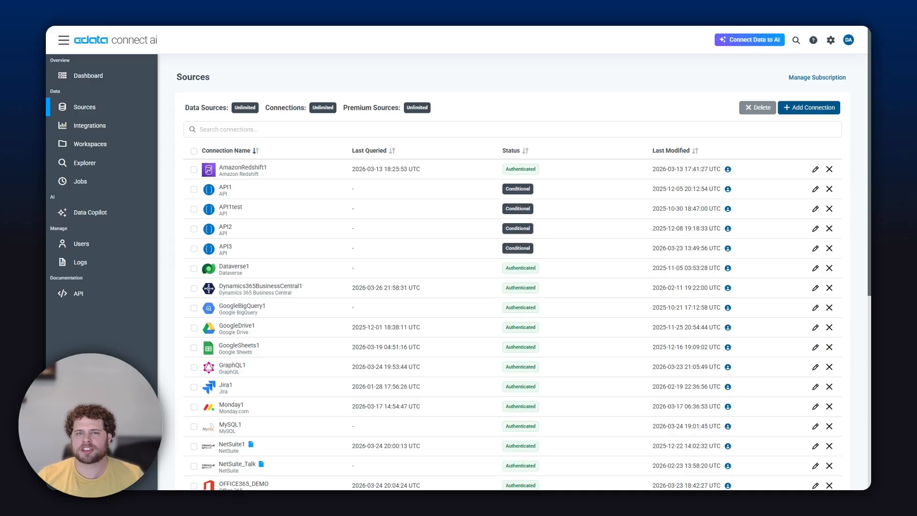
left_click(810, 108)
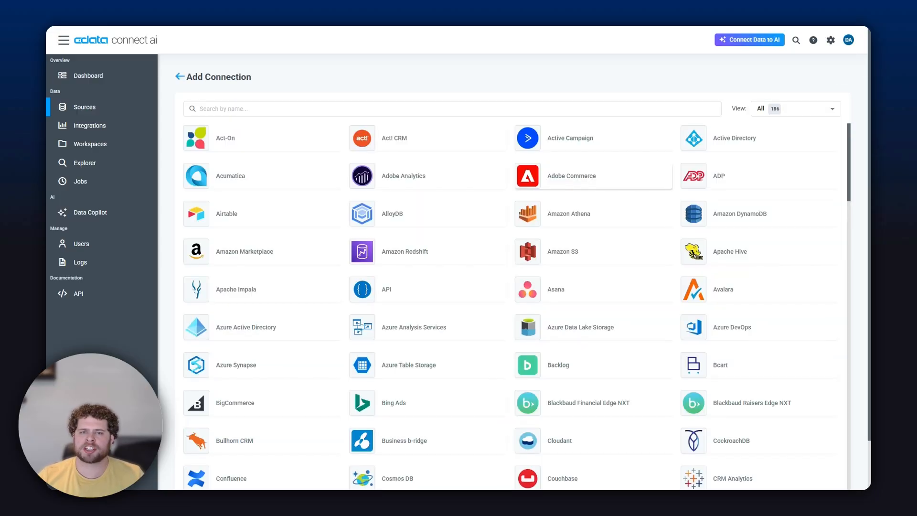
scroll(592, 177, "down", 7)
scroll(518, 306, "down", 5)
scroll(592, 218, "down", 2)
scroll(593, 218, "up", 3)
scroll(592, 217, "down", 3)
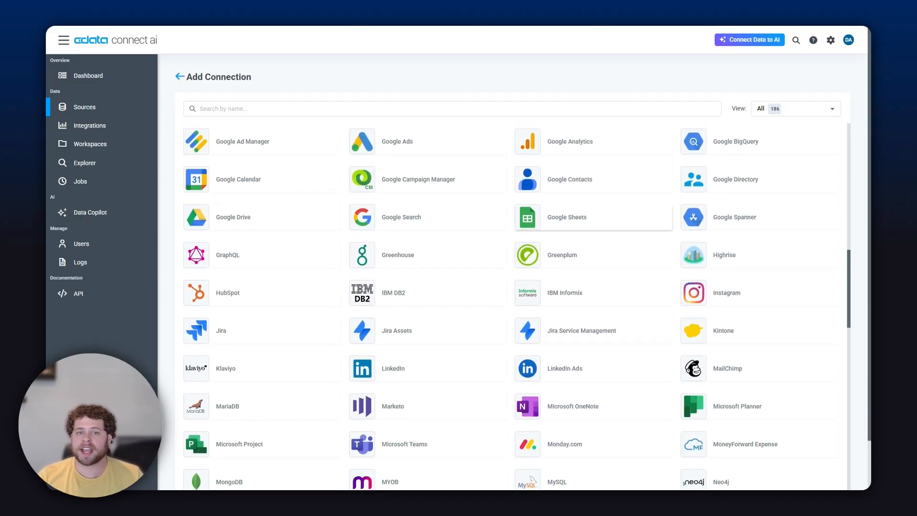
scroll(592, 218, "down", 8)
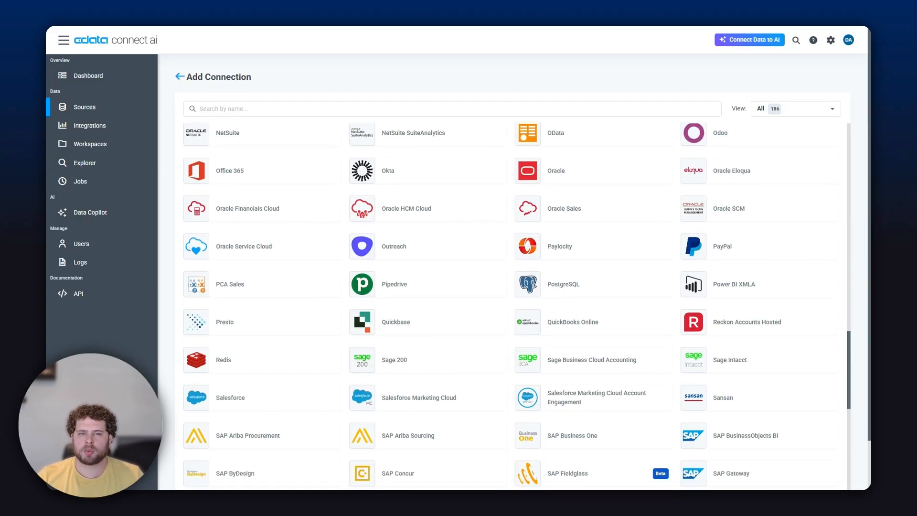
scroll(592, 232, "down", 4)
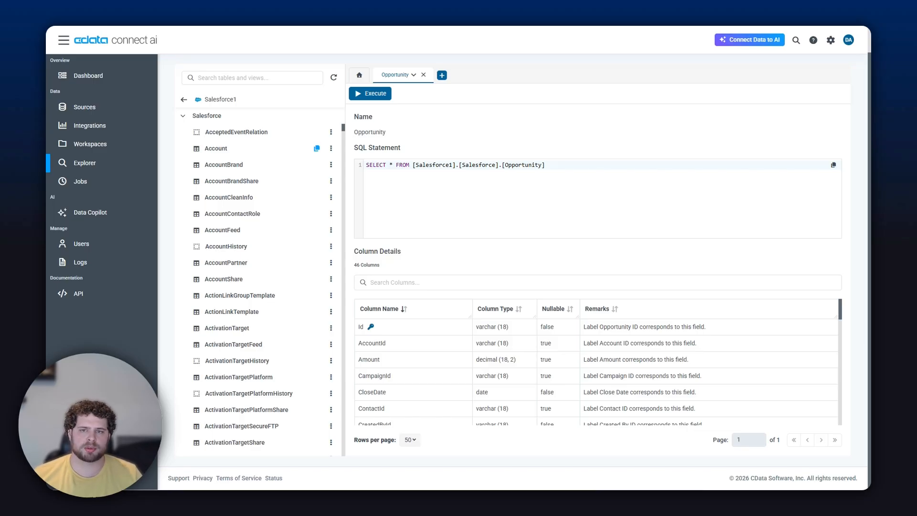
Browse the Salesforce1 connection's tables and views in the data explorer.
scroll(258, 182, "down", 3)
scroll(258, 182, "down", 10)
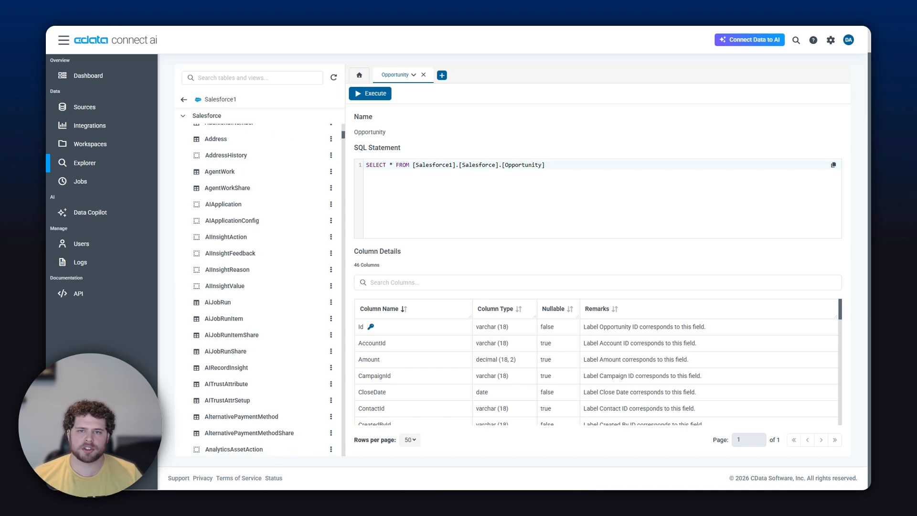
scroll(597, 359, "down", 6)
scroll(597, 361, "down", 5)
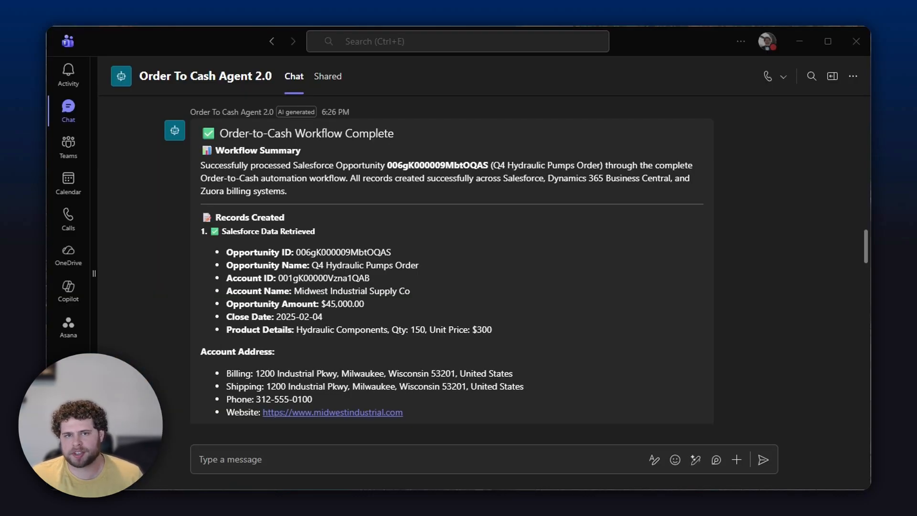
Switch to Teams and read the Order To Cash Agent 2.0 workflow report through its created records, metrics and key outcomes.
scroll(452, 260, "down", 12)
scroll(451, 260, "down", 10)
scroll(452, 261, "down", 7)
scroll(451, 260, "down", 3)
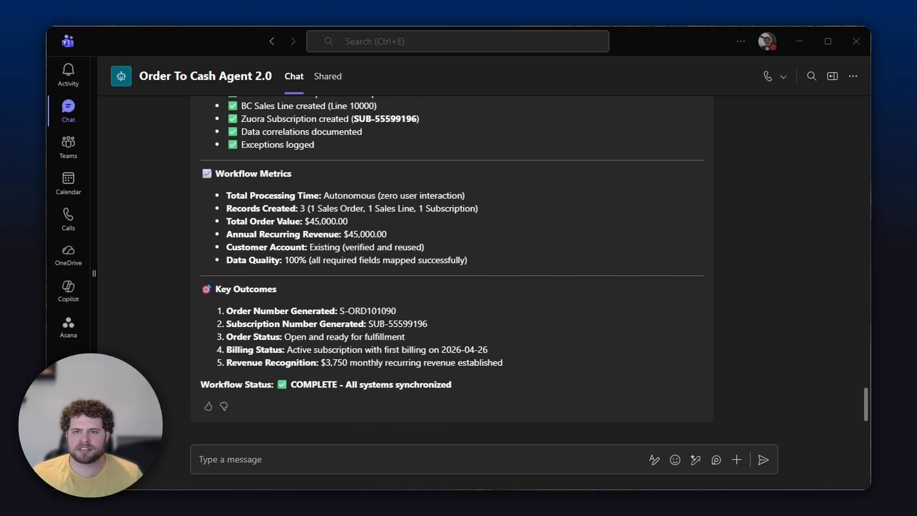